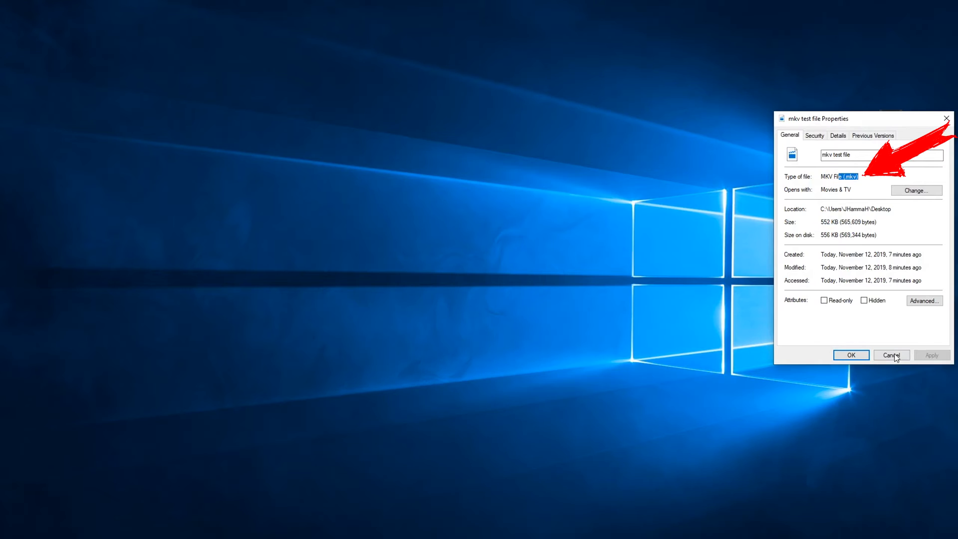
- Close the mkv test file's Properties dialog and minimize the video editor
click(893, 355)
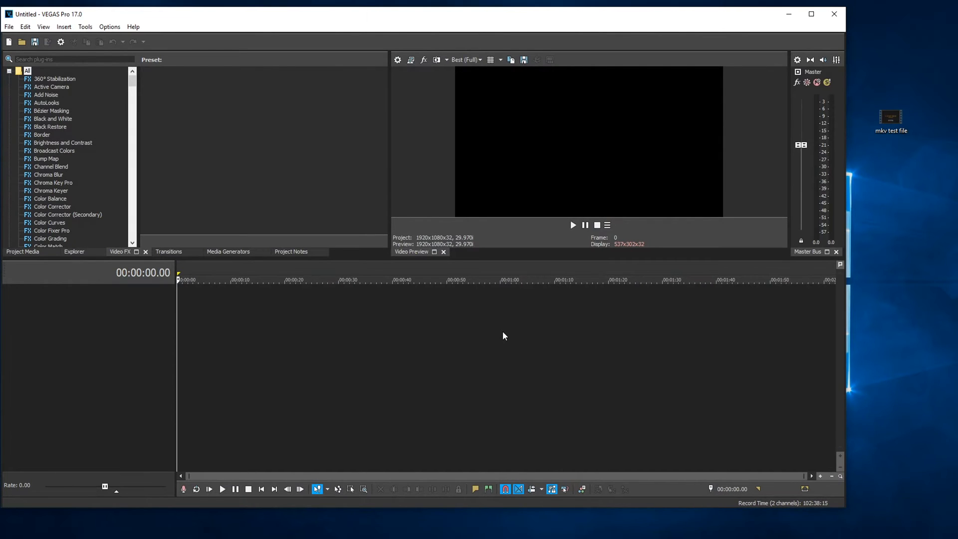
click(788, 10)
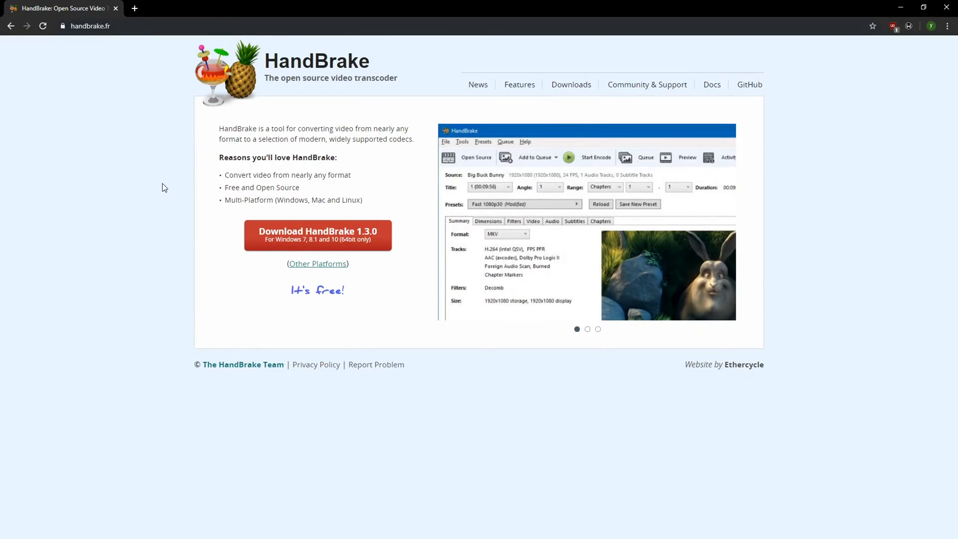
- Download HandBrake 1.3.0 from its website and load the mkv test file as the source
click(289, 235)
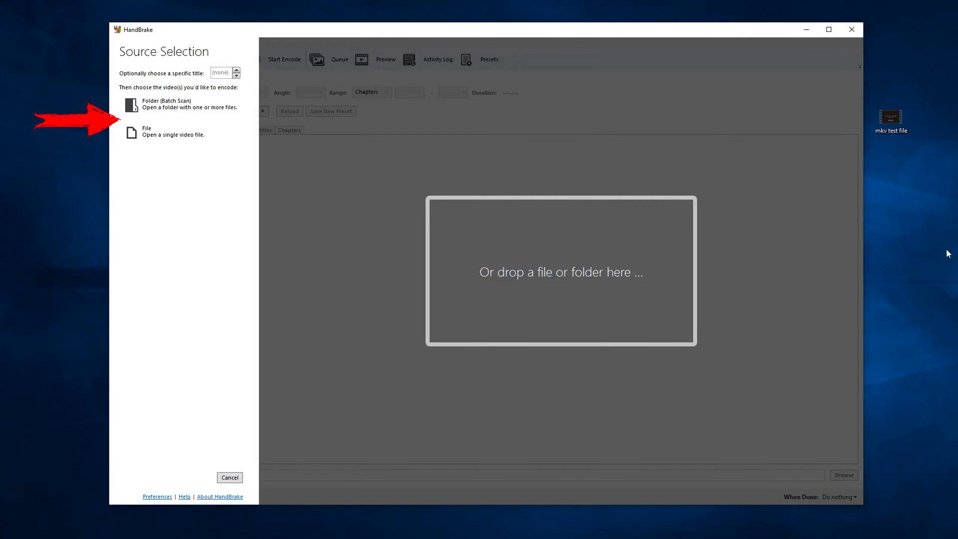
drag(897, 118, 618, 241)
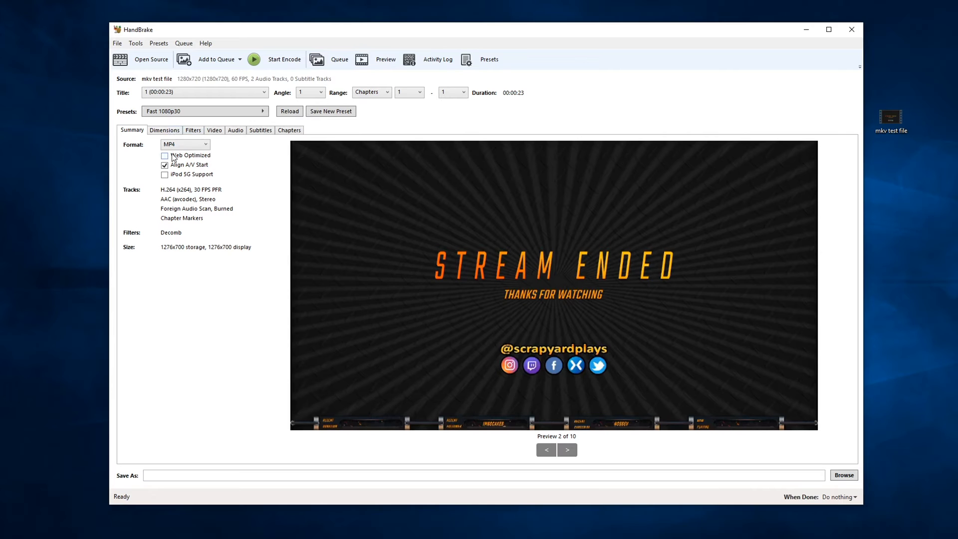
- Set the output container format to MP4
click(186, 144)
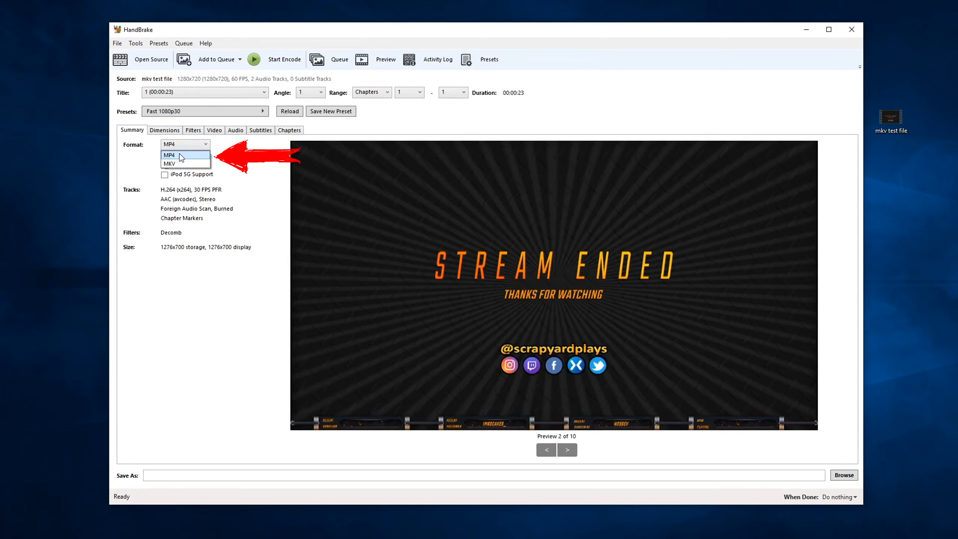
click(180, 156)
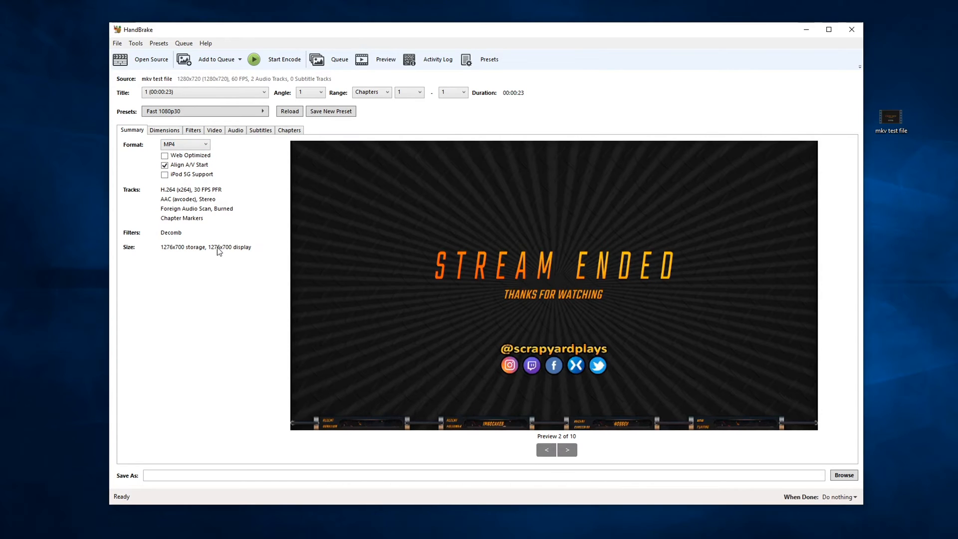
- Set the output dimensions to width 1280 and height 720
click(167, 130)
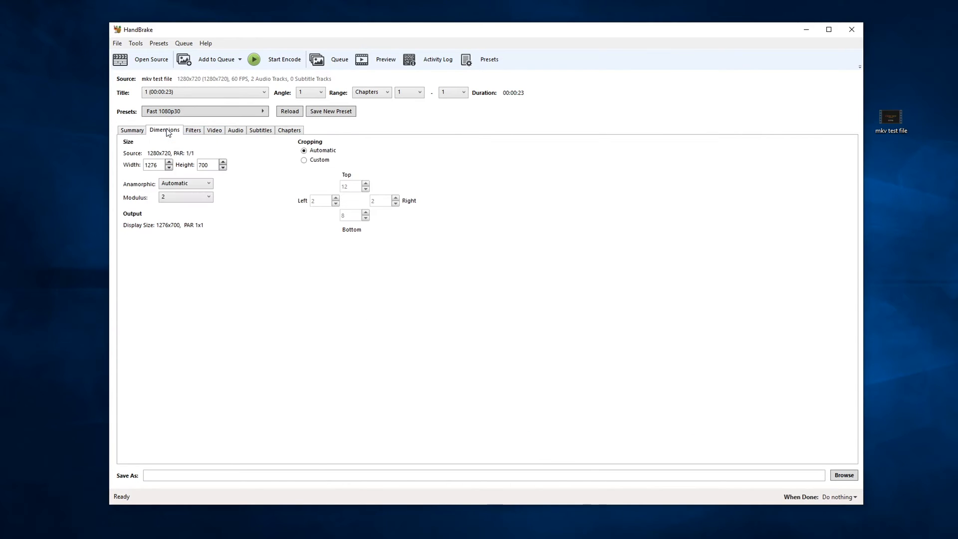
double_click(160, 165)
text(1280)
key(Tab)
key(BackSpace)
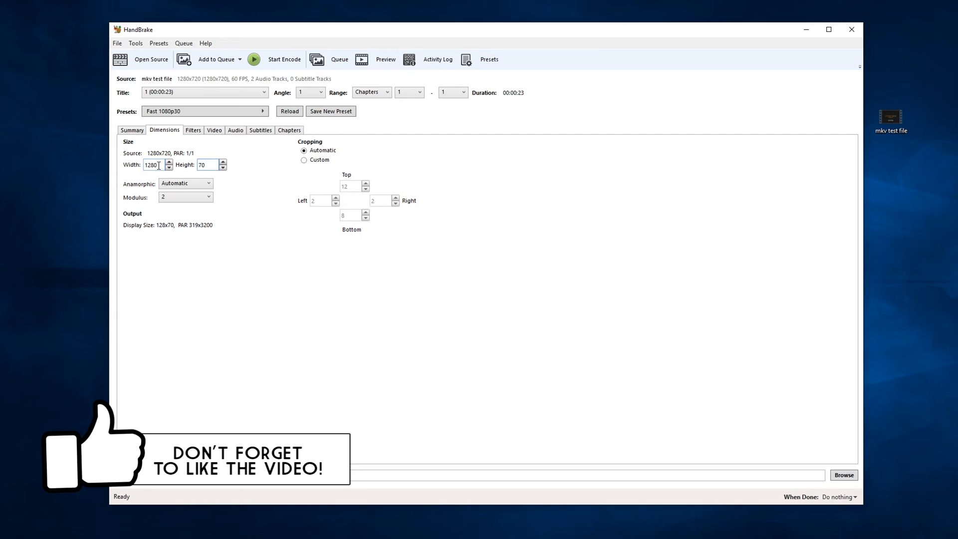
text(2)
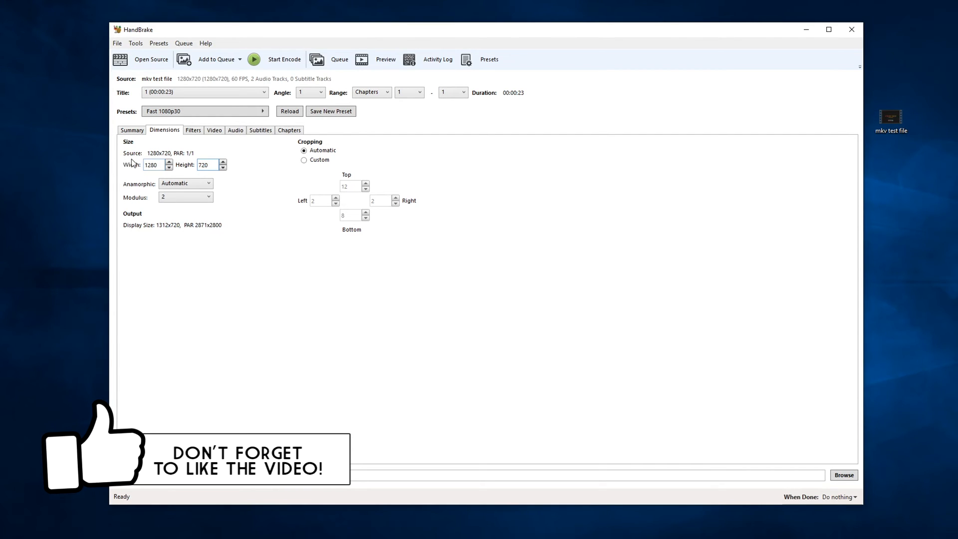
mouse_move(222, 196)
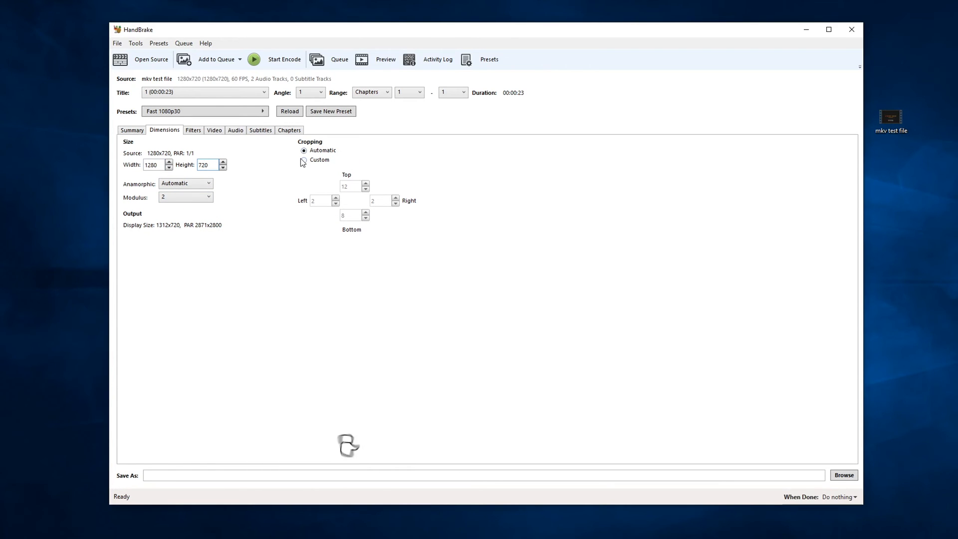
- Set the video codec to H.264 (x264)
click(193, 131)
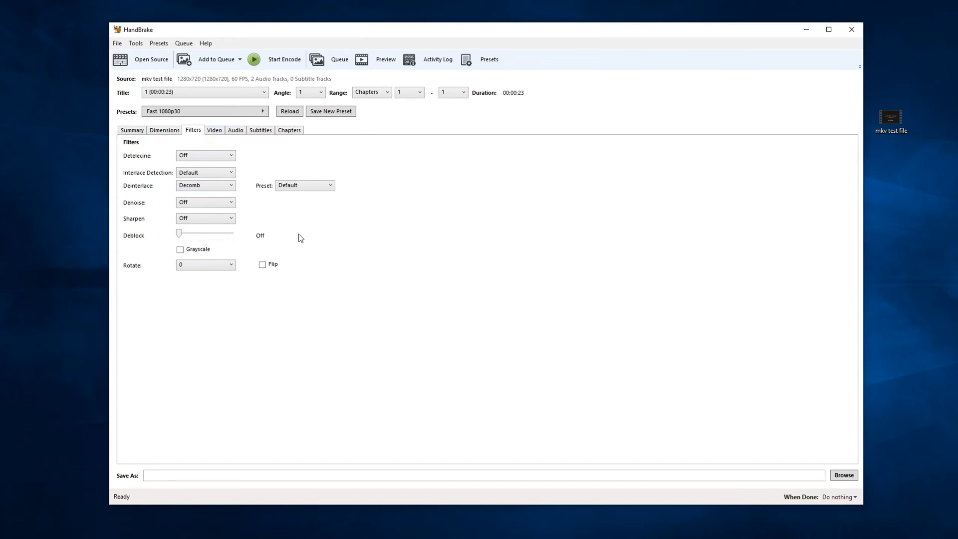
click(213, 131)
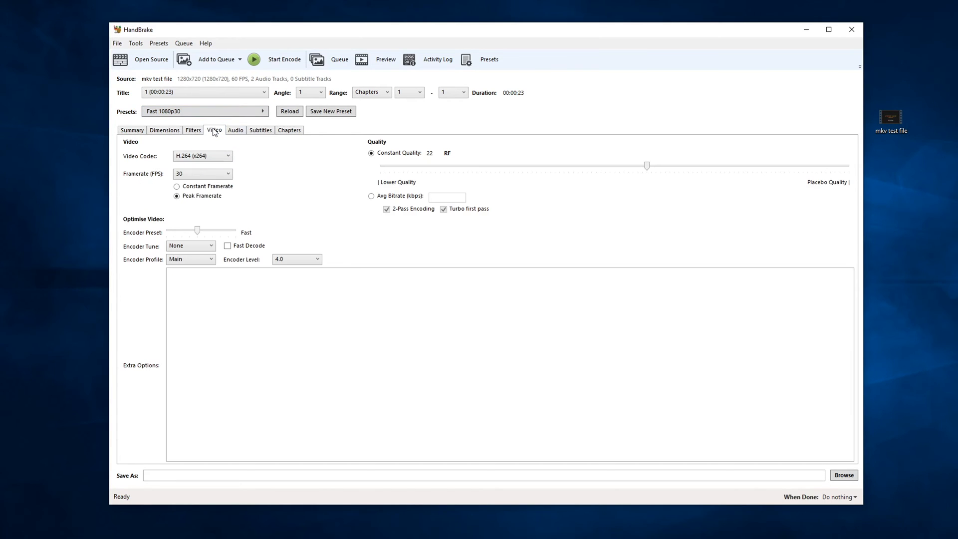
click(207, 157)
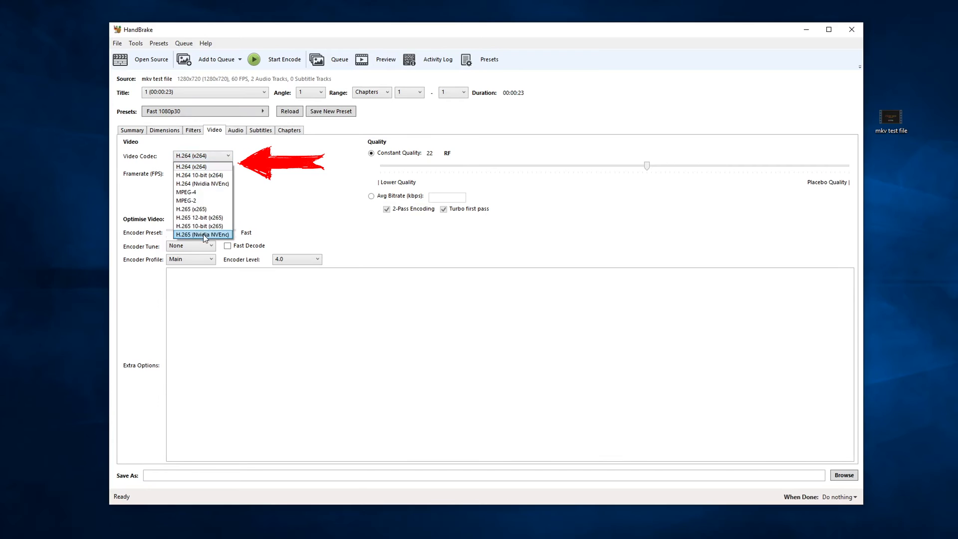
click(203, 167)
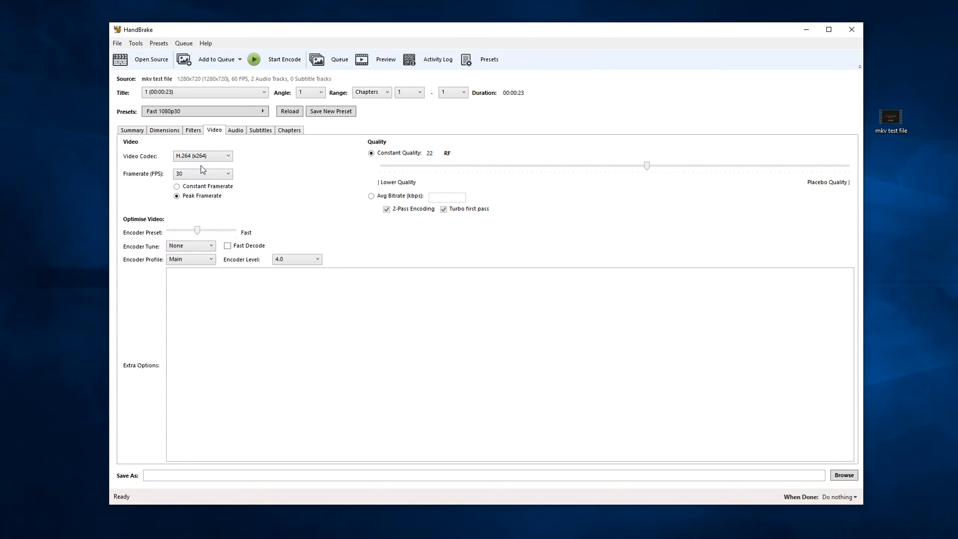
- Set the framerate to Same as source and the constant quality to RF 17
click(228, 174)
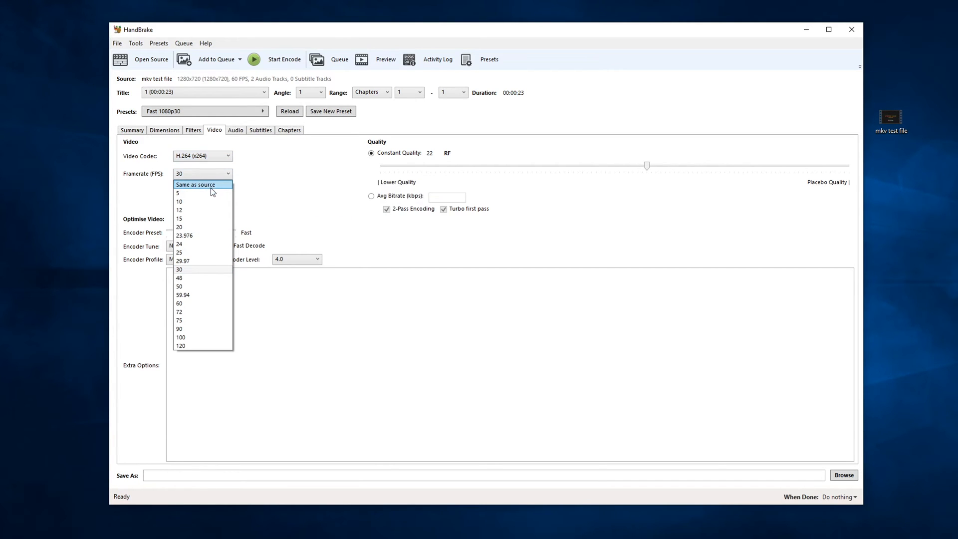
click(211, 188)
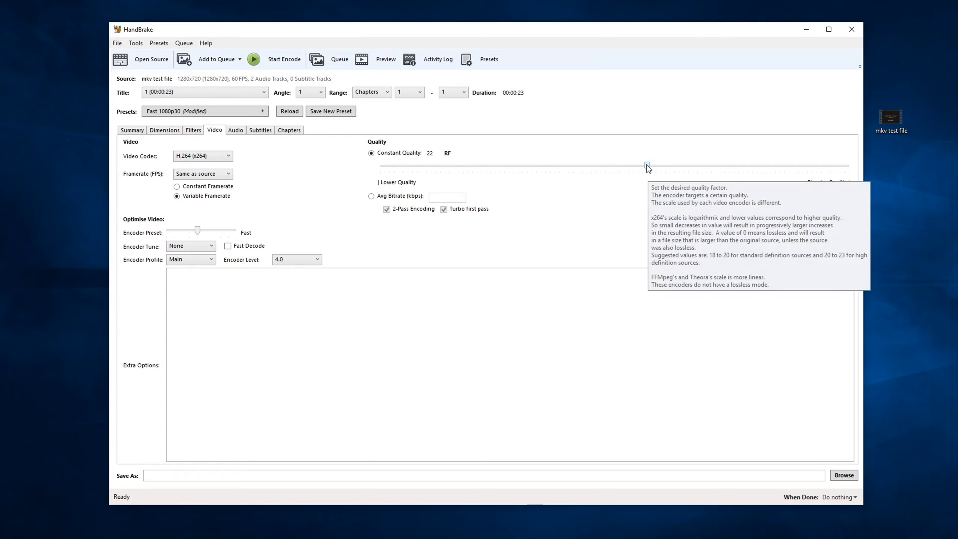
drag(646, 165, 693, 171)
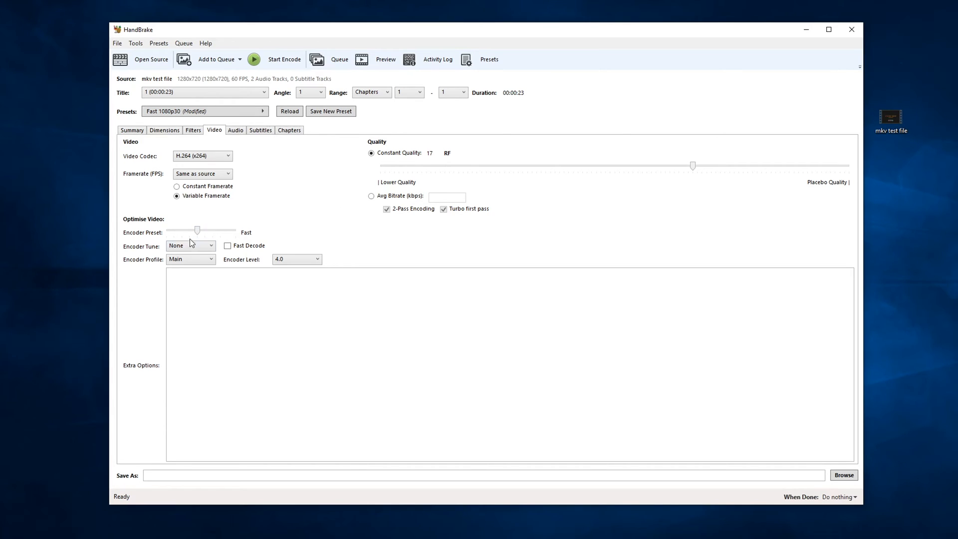
- Set the encoder profile to High
click(196, 257)
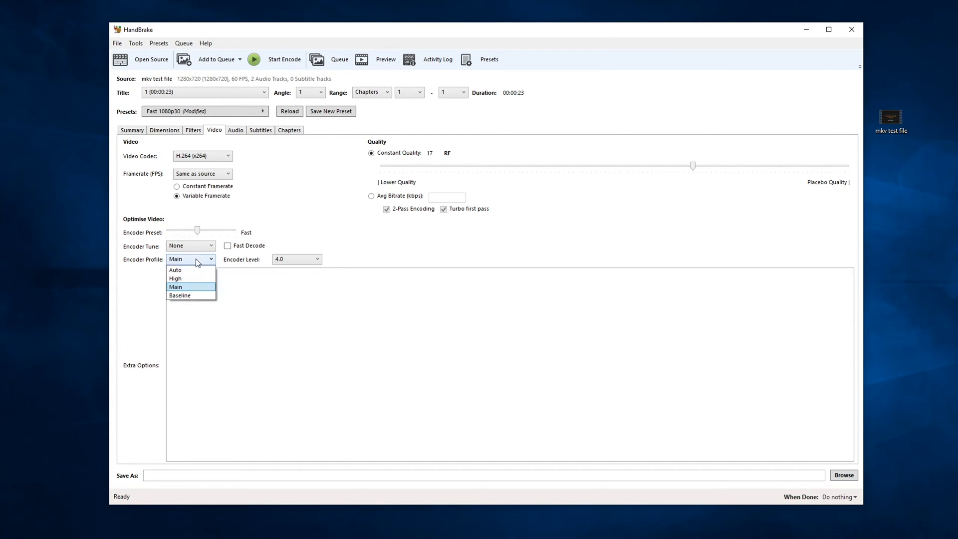
click(179, 280)
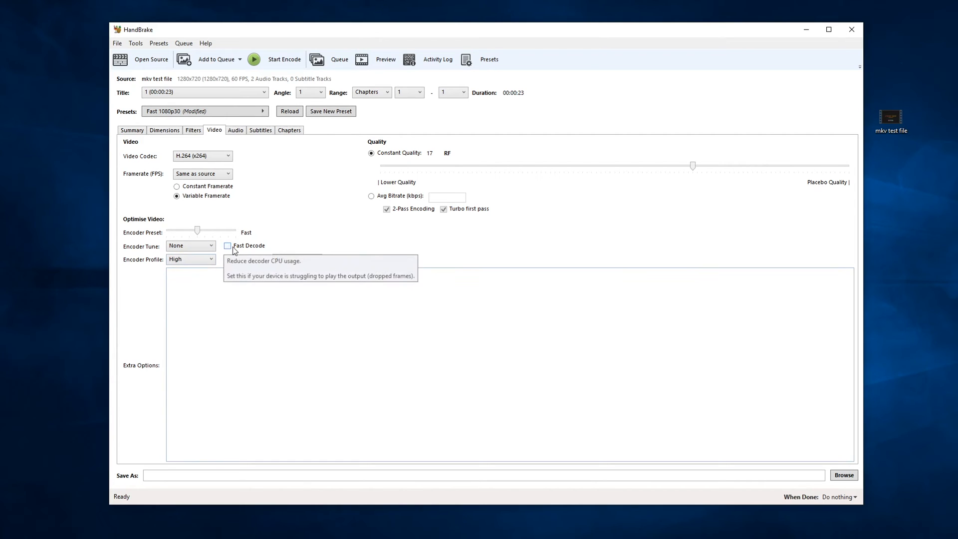
click(206, 247)
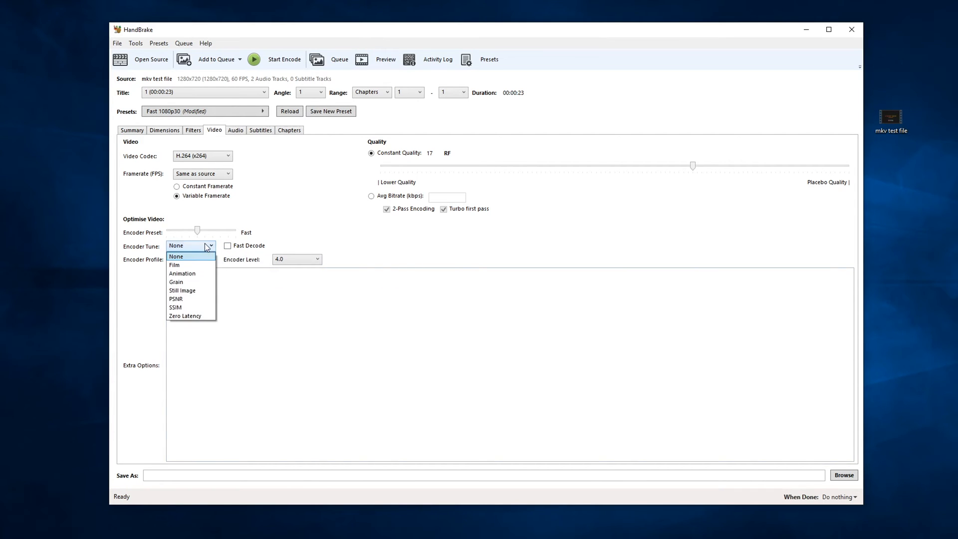
click(207, 247)
click(312, 260)
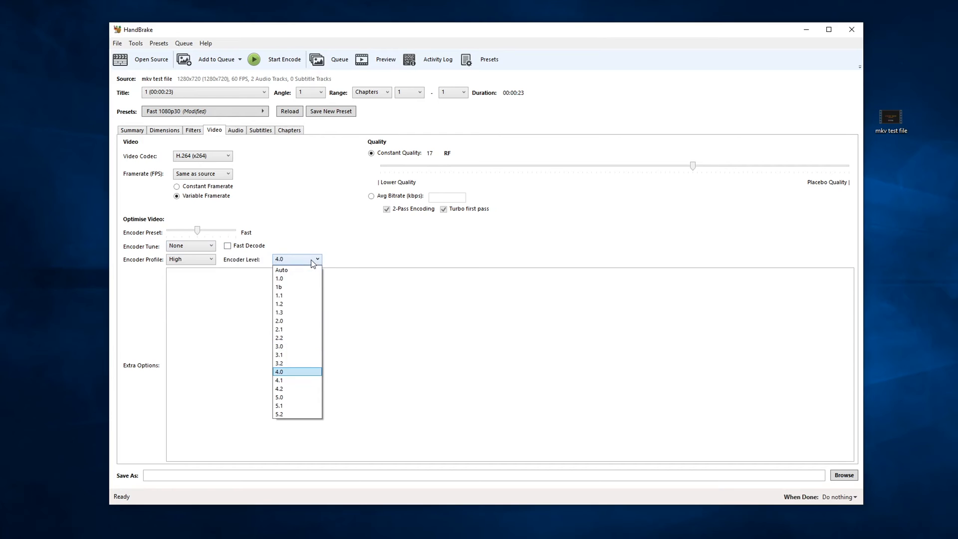
click(313, 262)
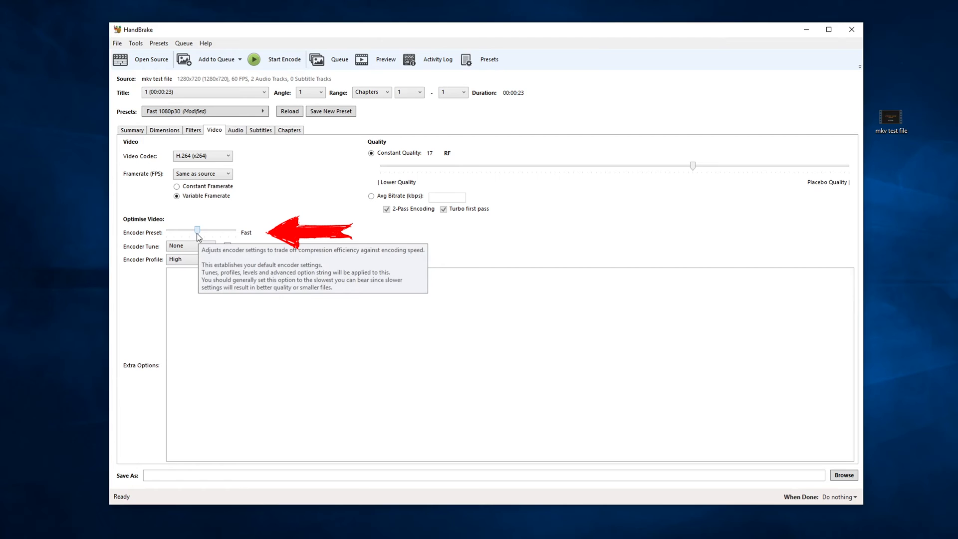
- Set the encoder preset slider to Medium
drag(198, 233, 167, 227)
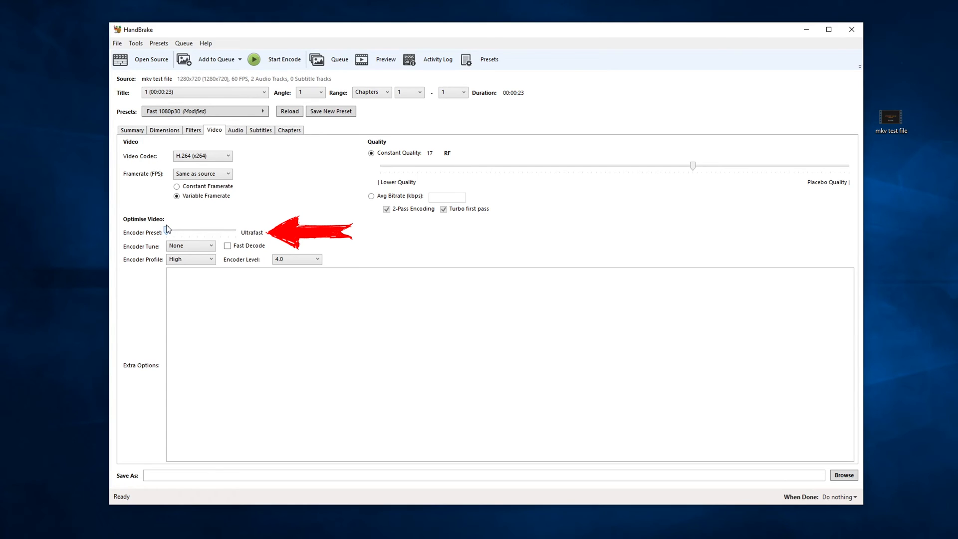
drag(168, 225, 230, 230)
drag(229, 230, 204, 227)
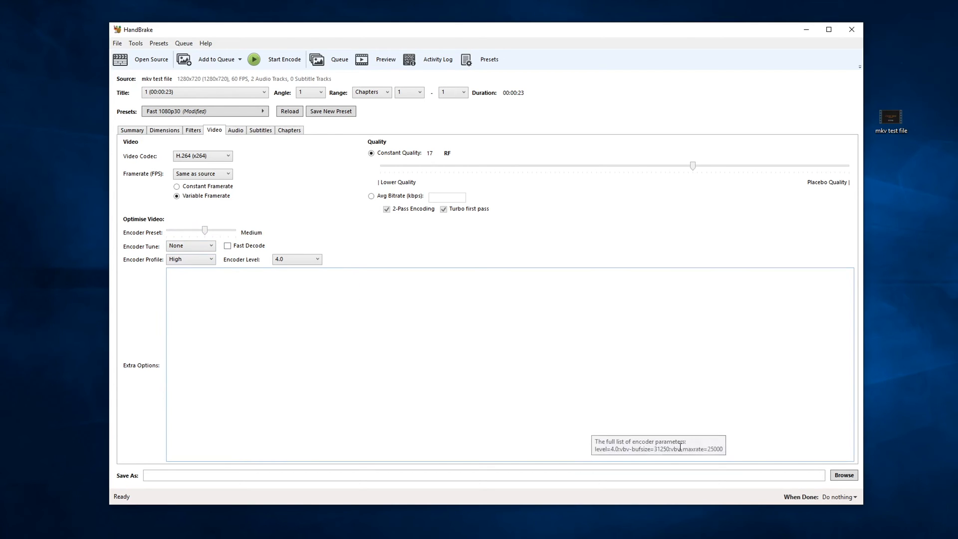
- Remove the Foreign Audio Scan subtitle track
click(235, 131)
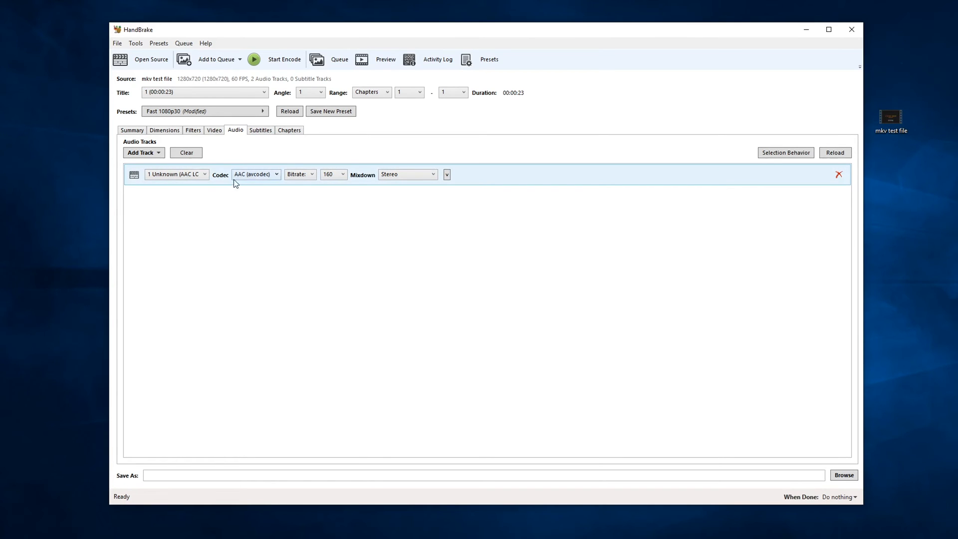
click(184, 175)
click(262, 130)
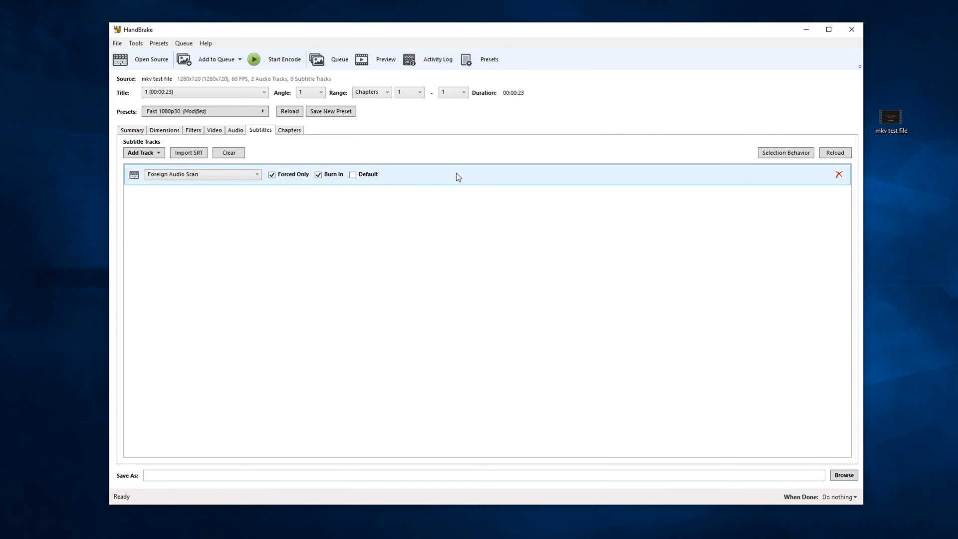
click(839, 174)
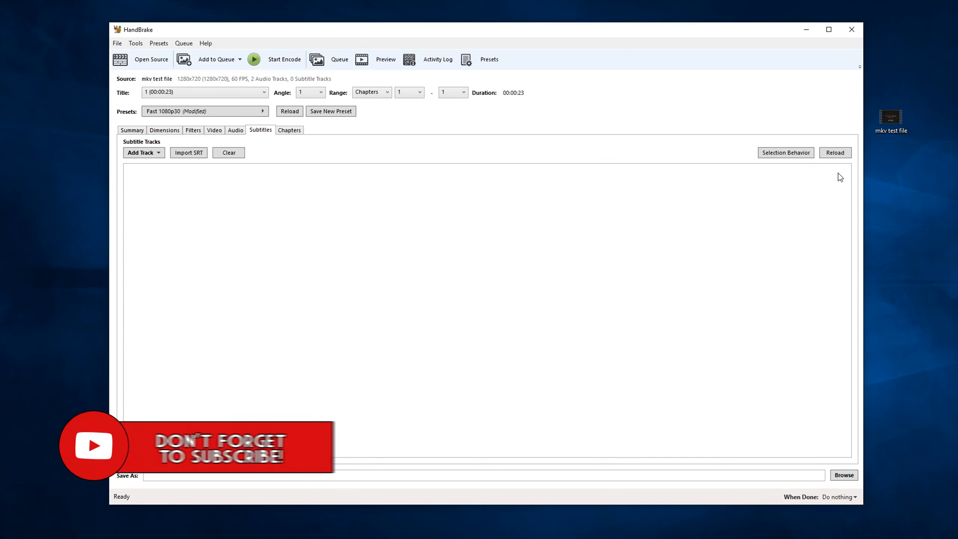
- Set the output destination to converted.mp4 in the Desktop trmp folder
click(283, 131)
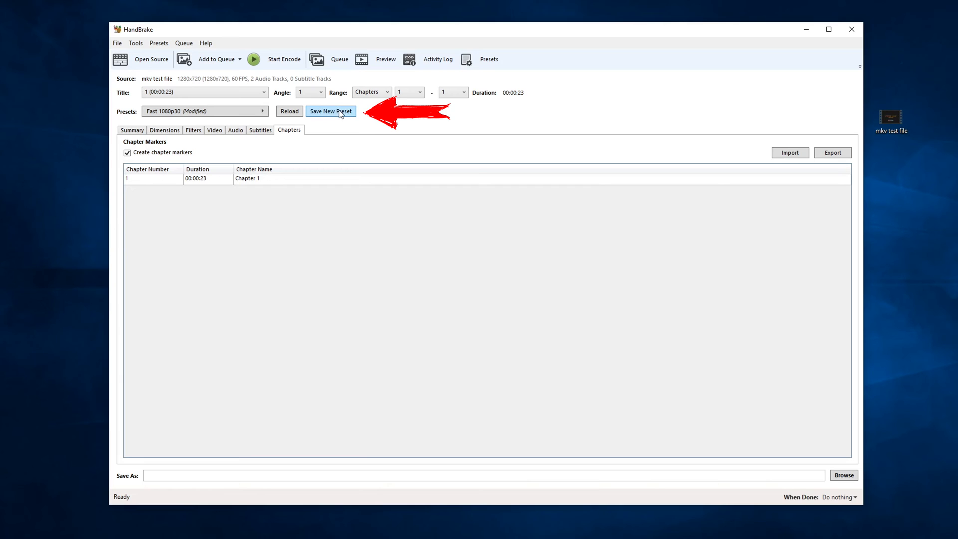
click(848, 477)
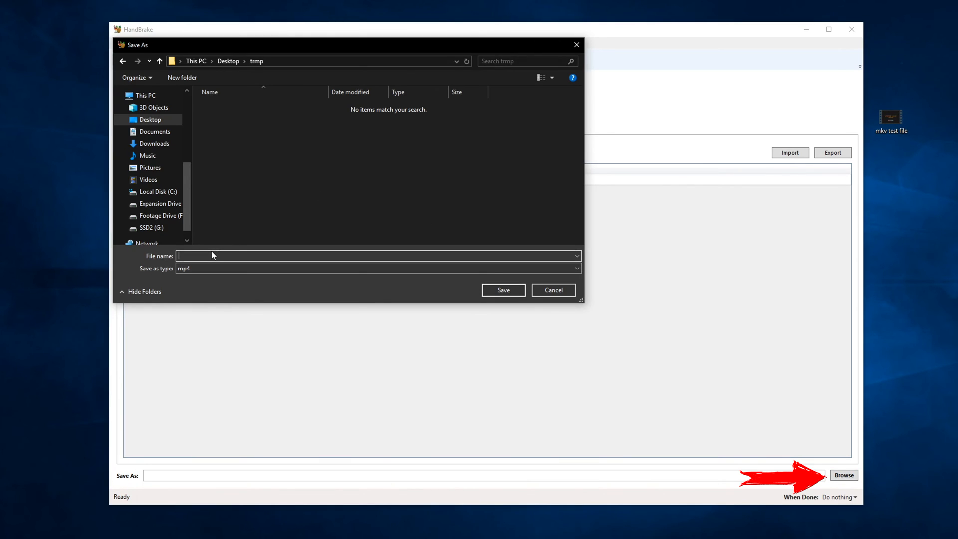
text(convert)
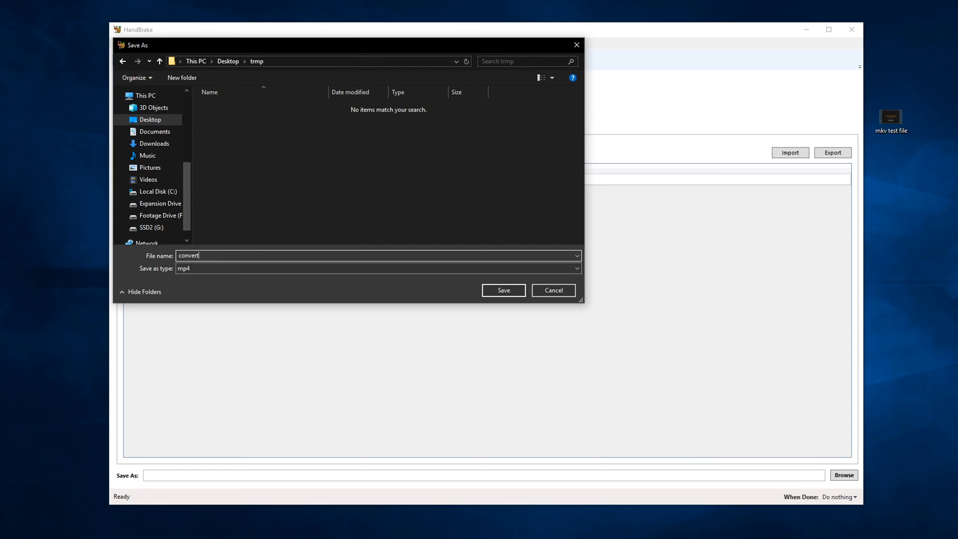
click(576, 268)
click(577, 269)
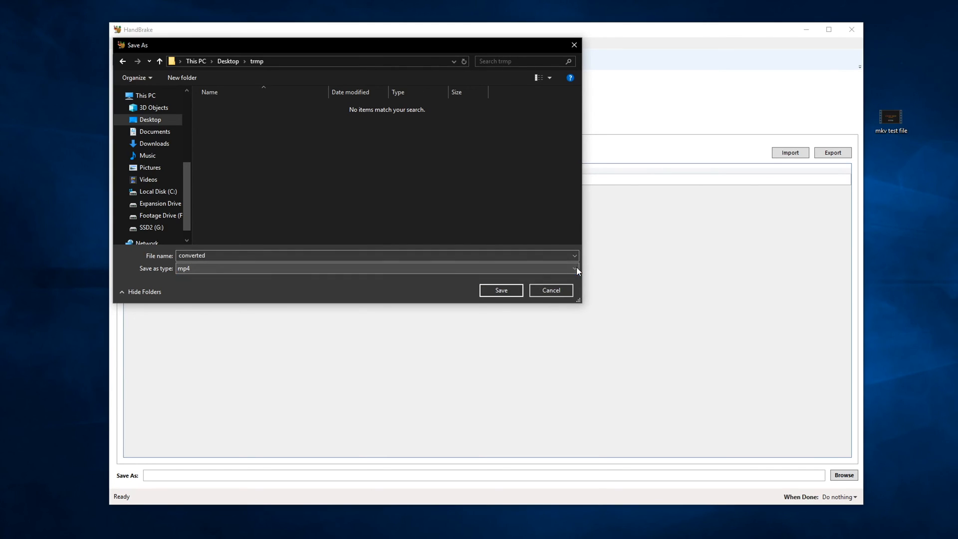
click(489, 292)
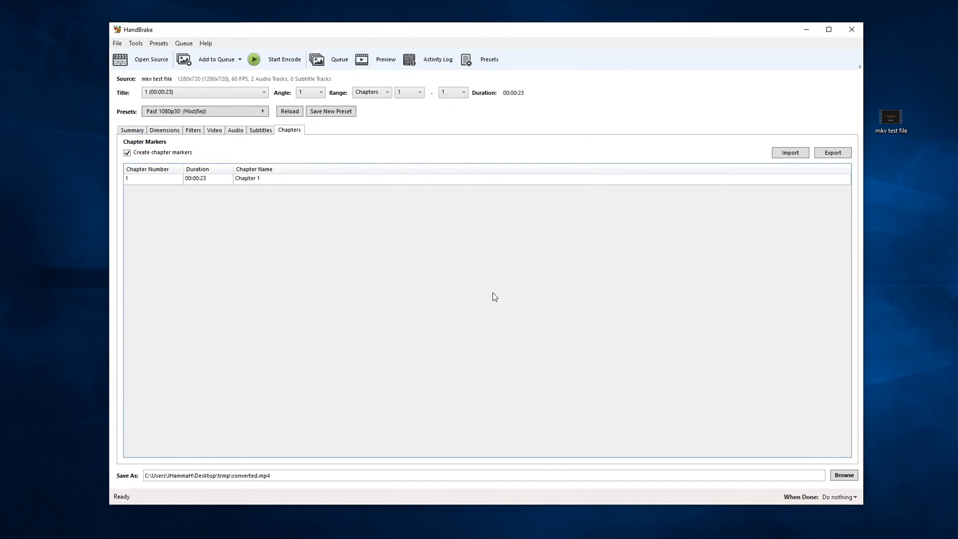
- Add the current job to the queue and start the queue
click(240, 60)
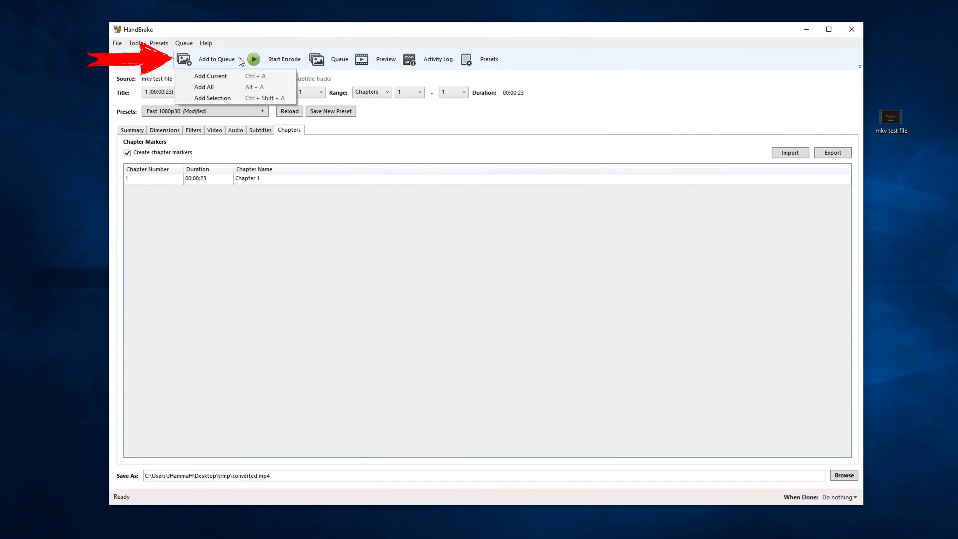
click(211, 77)
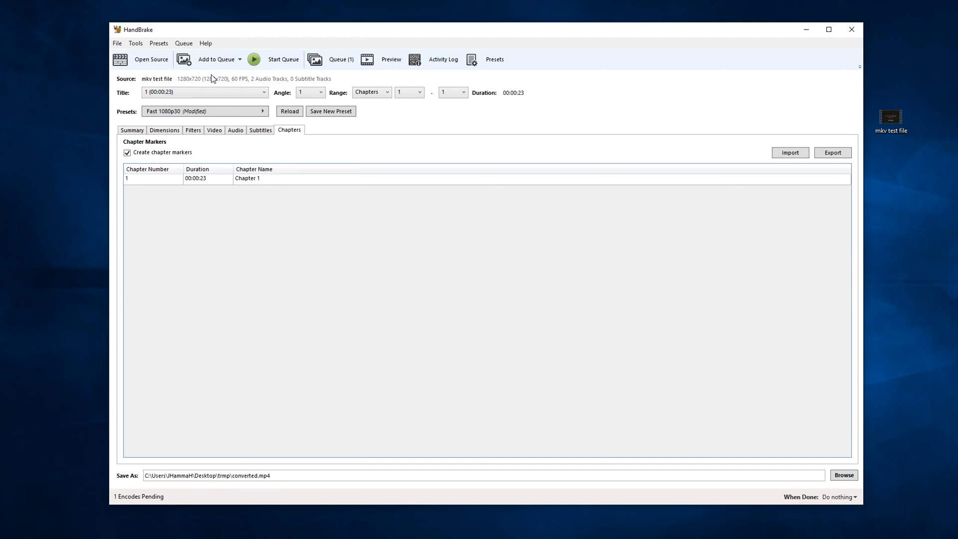
click(331, 59)
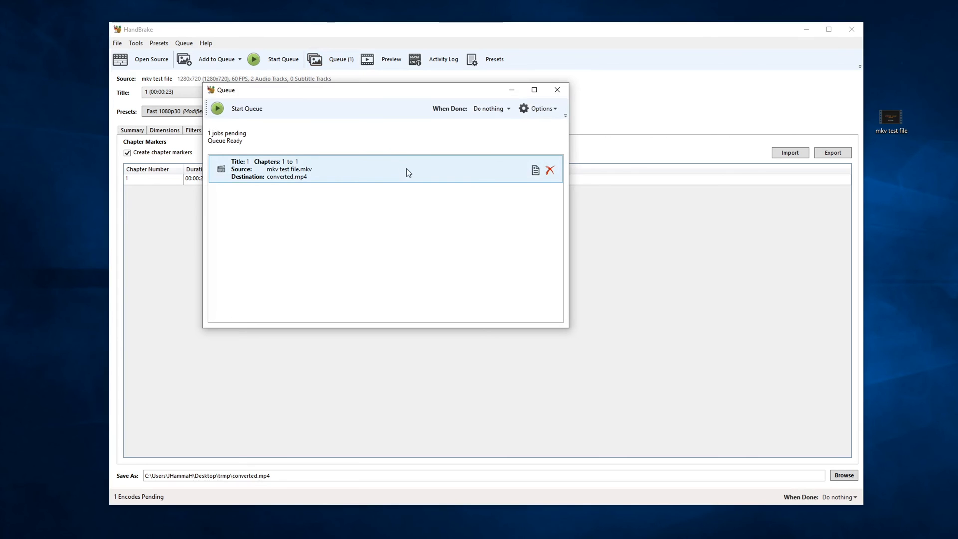
click(558, 90)
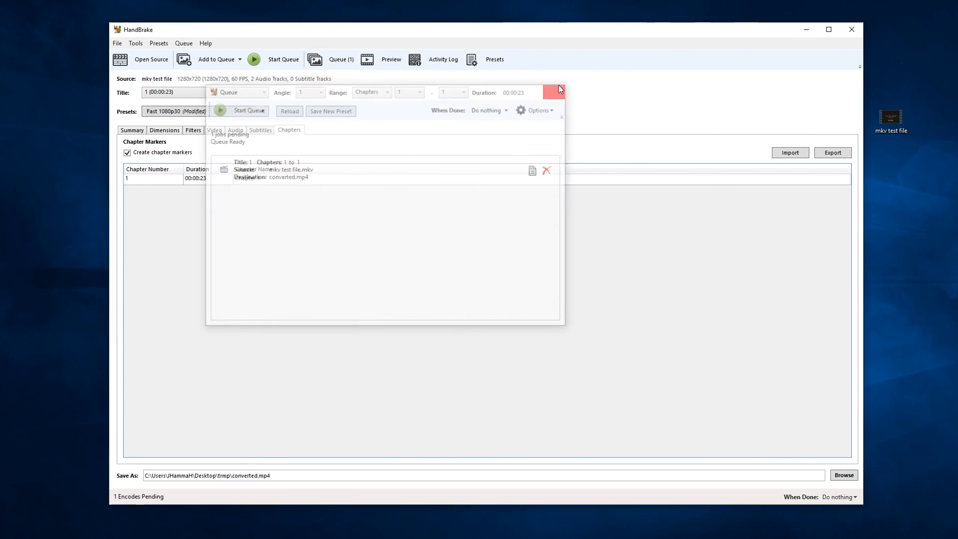
click(296, 60)
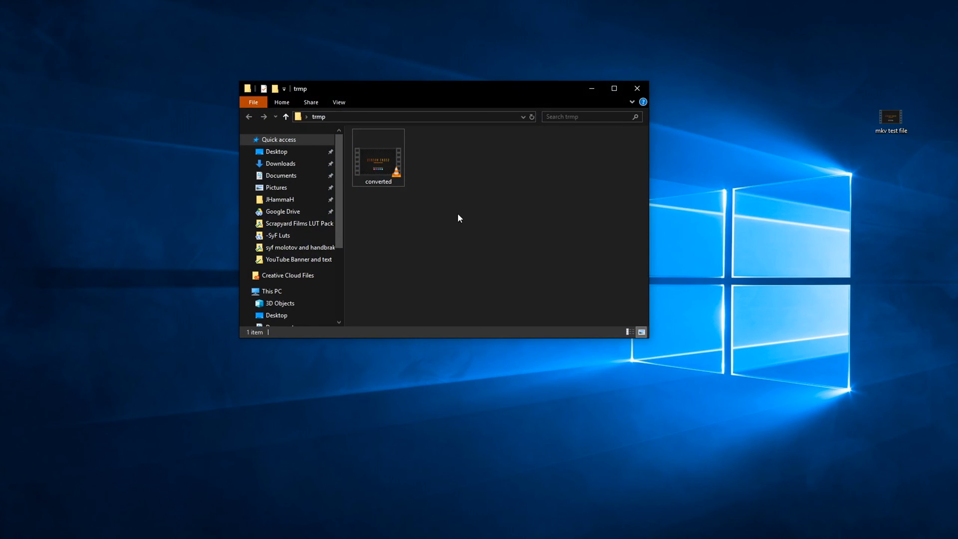
- Open the Properties of the converted output file
right_click(378, 162)
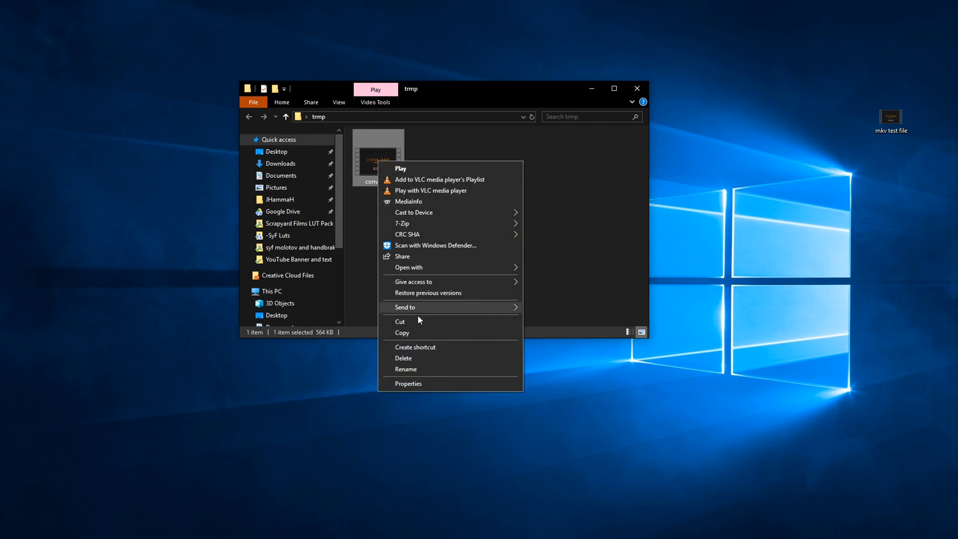
click(403, 382)
- Place the trmp folder window with the converted file beside the video editor
drag(458, 226, 502, 227)
click(498, 226)
drag(504, 102, 896, 217)
click(554, 168)
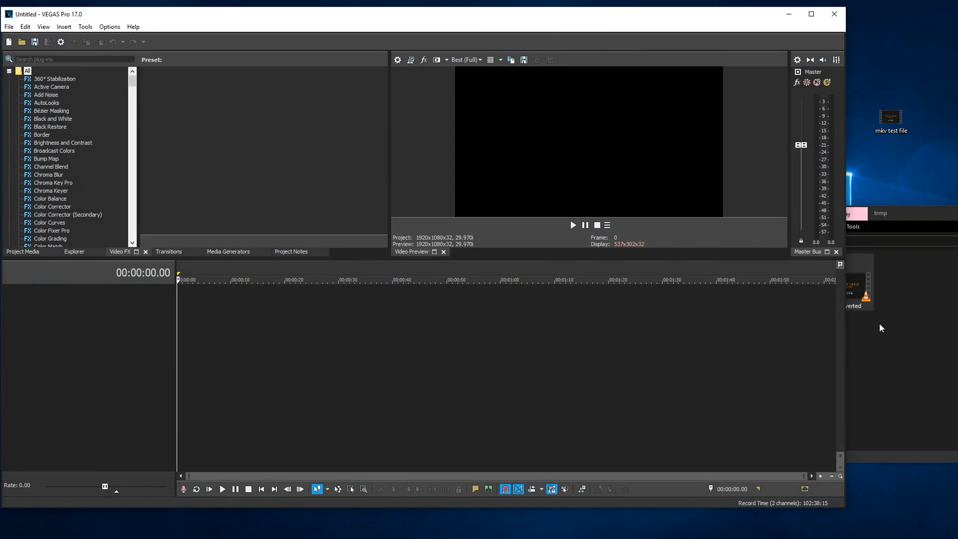
click(902, 283)
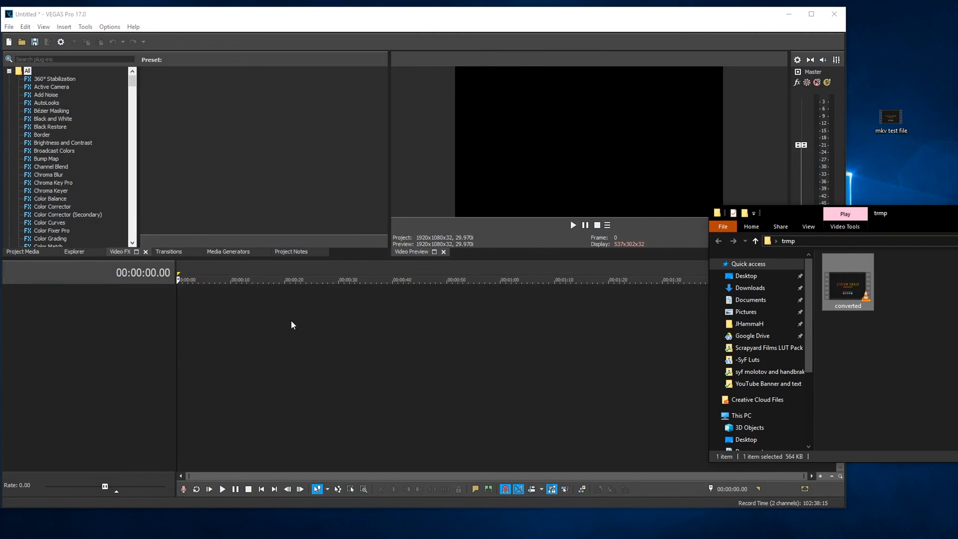